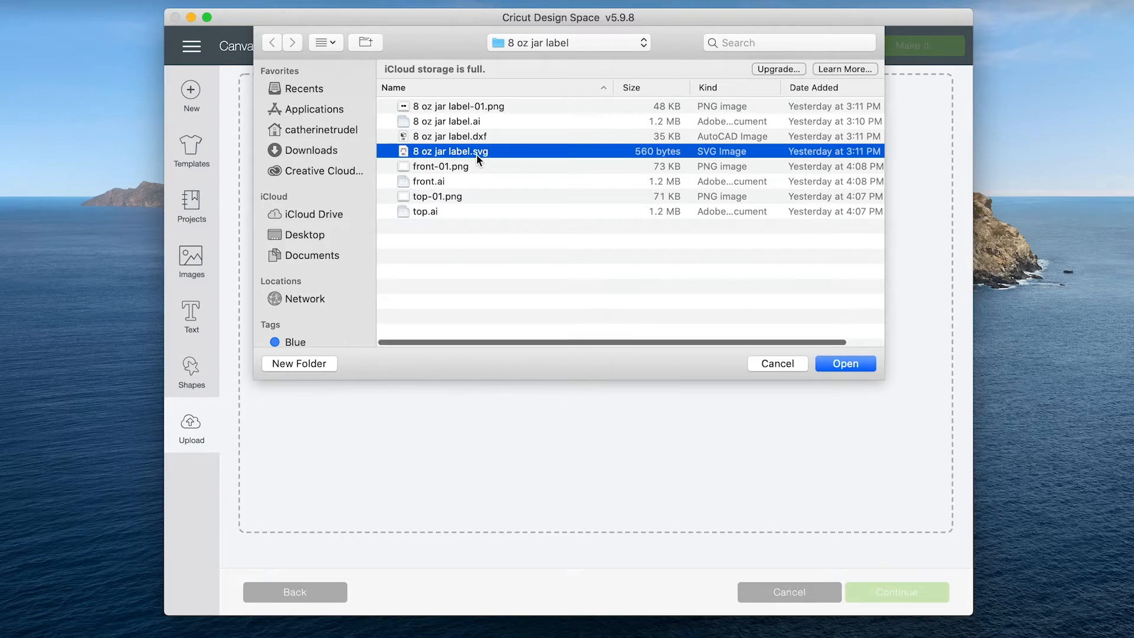
Preview the file 8 oz jar label.svg, open it for upload and save it as an uploaded image.
key("space")
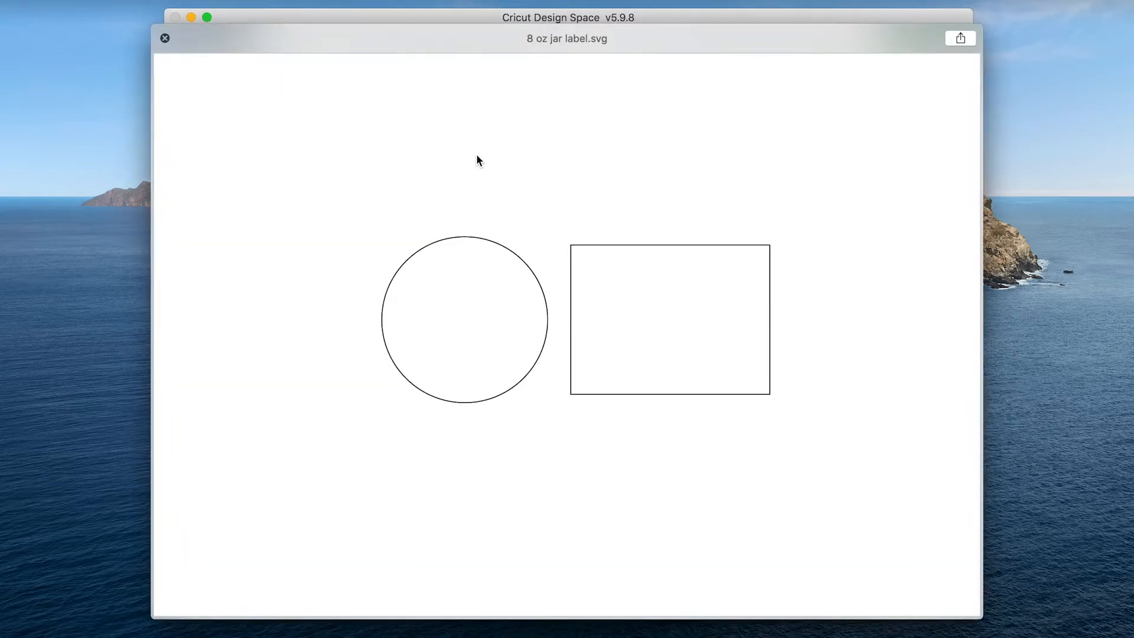
key("space")
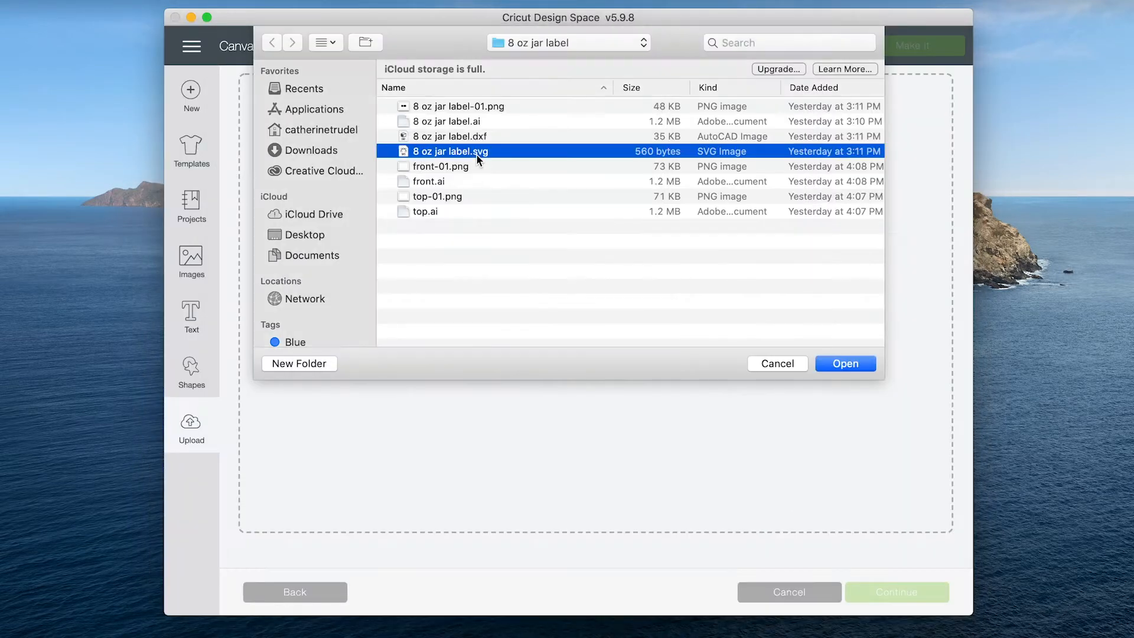
key("Return")
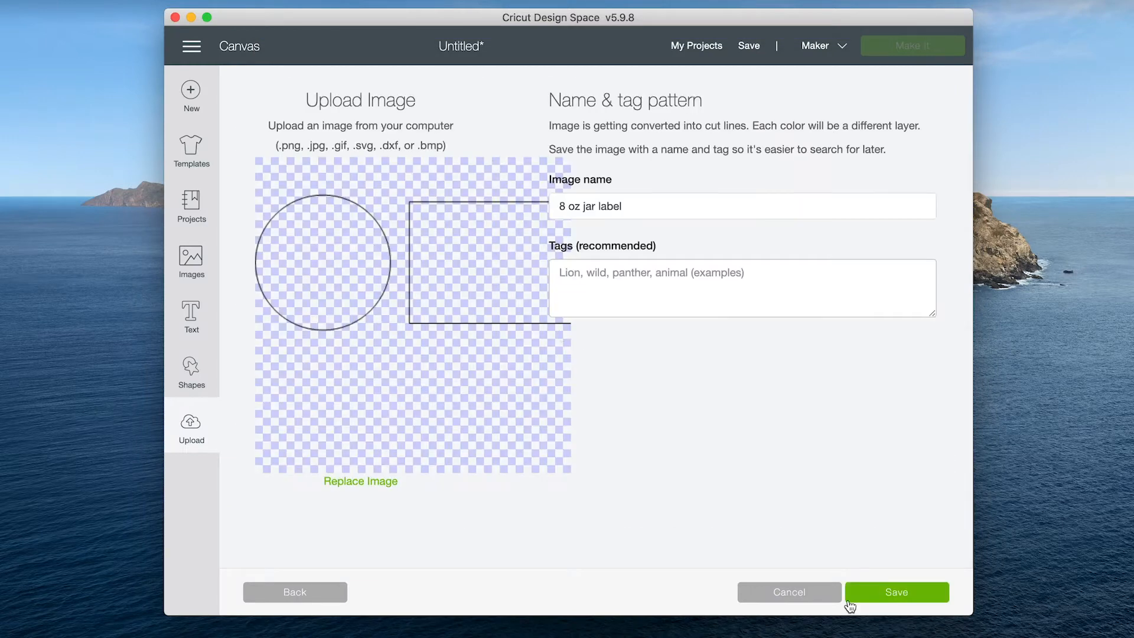
left_click(883, 591)
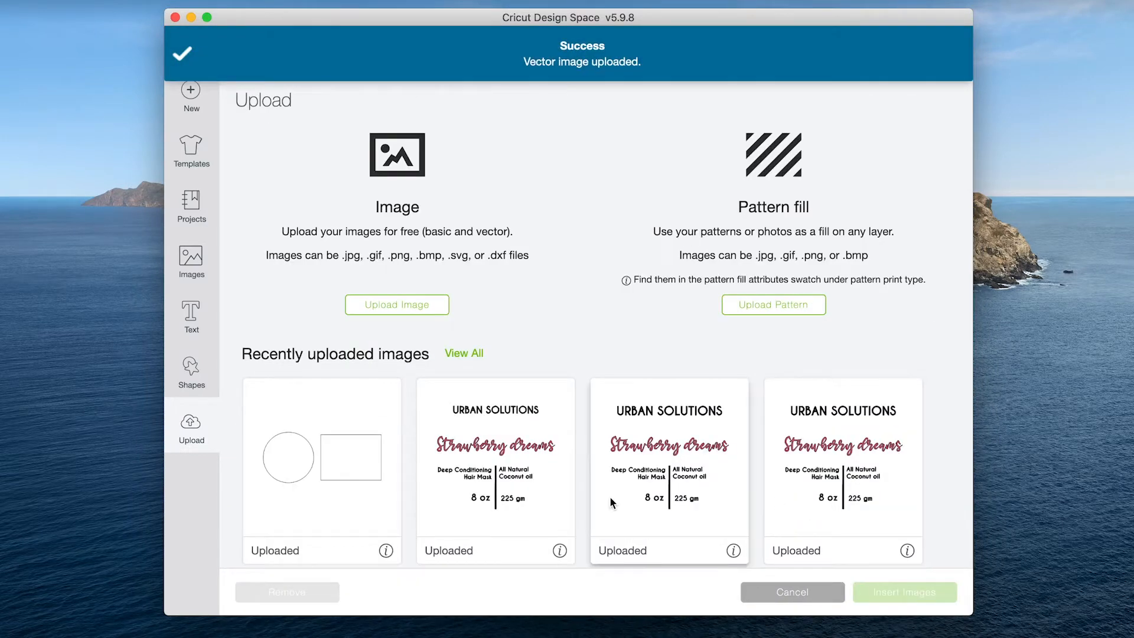
Insert the uploaded circle-and-rectangle label outlines and move them to the upper-left corner of the canvas grid.
left_click(375, 455)
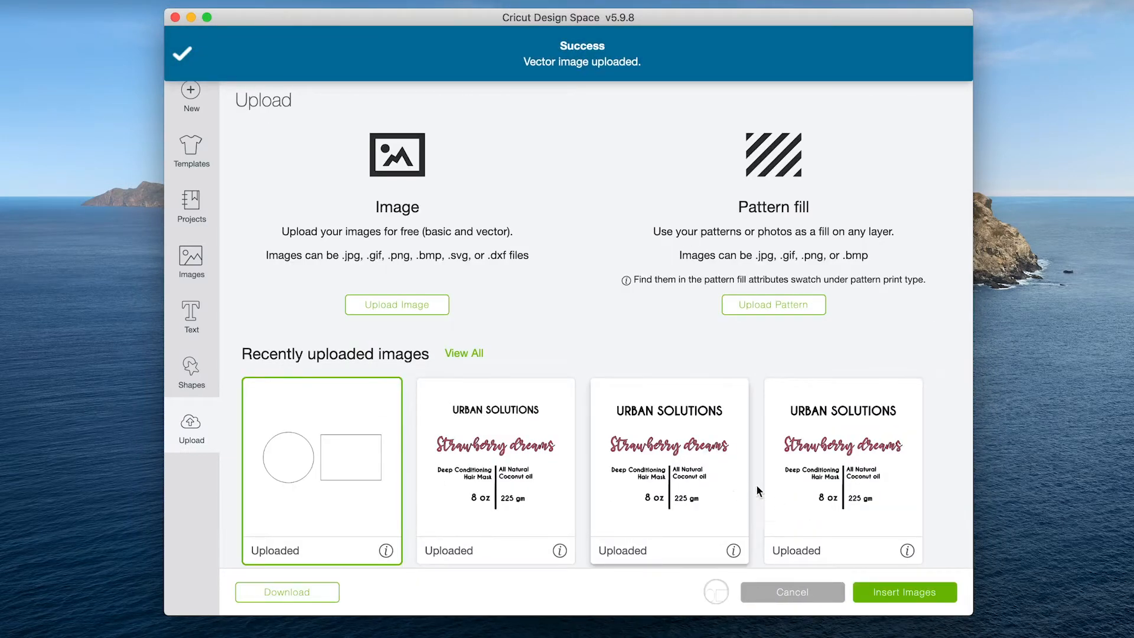
left_click(886, 591)
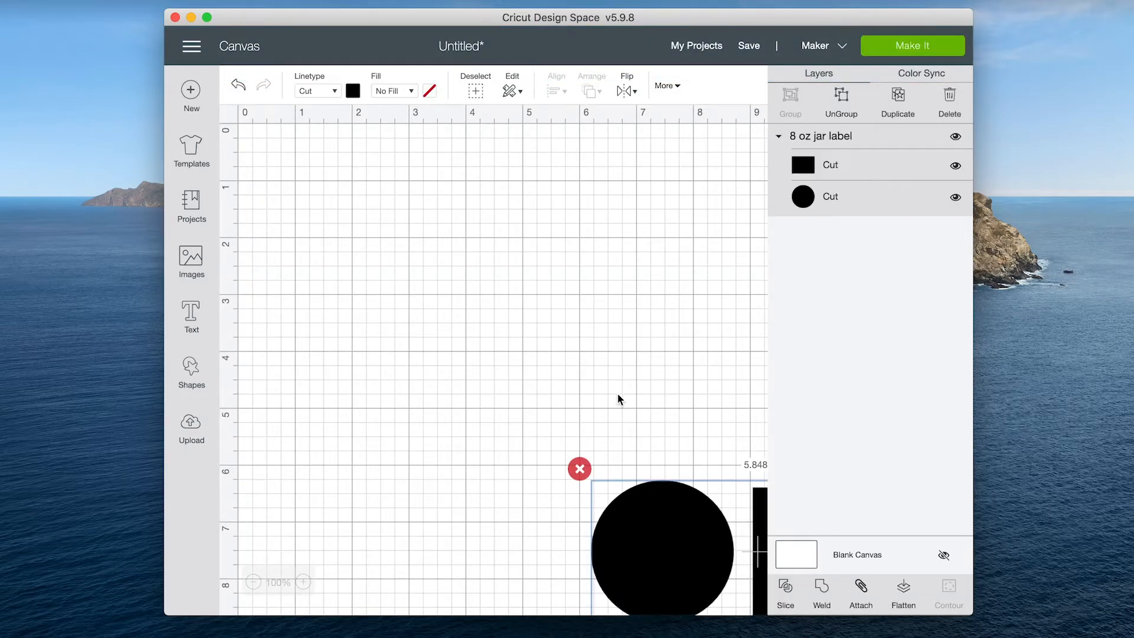
left_click_drag(672, 534, 329, 184)
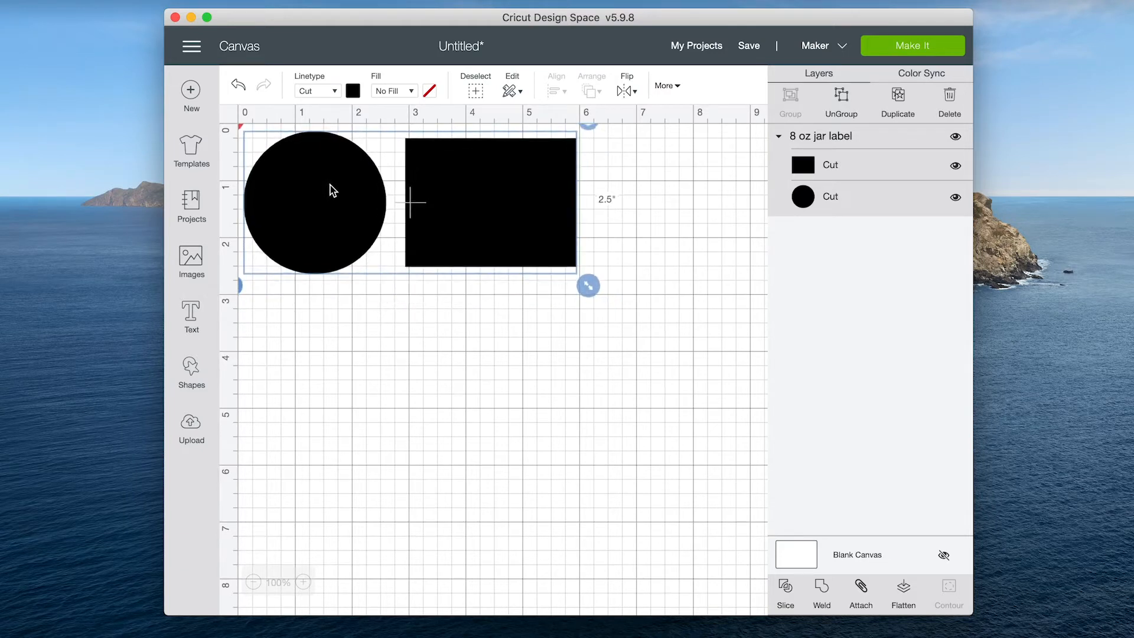
left_click_drag(330, 185, 341, 196)
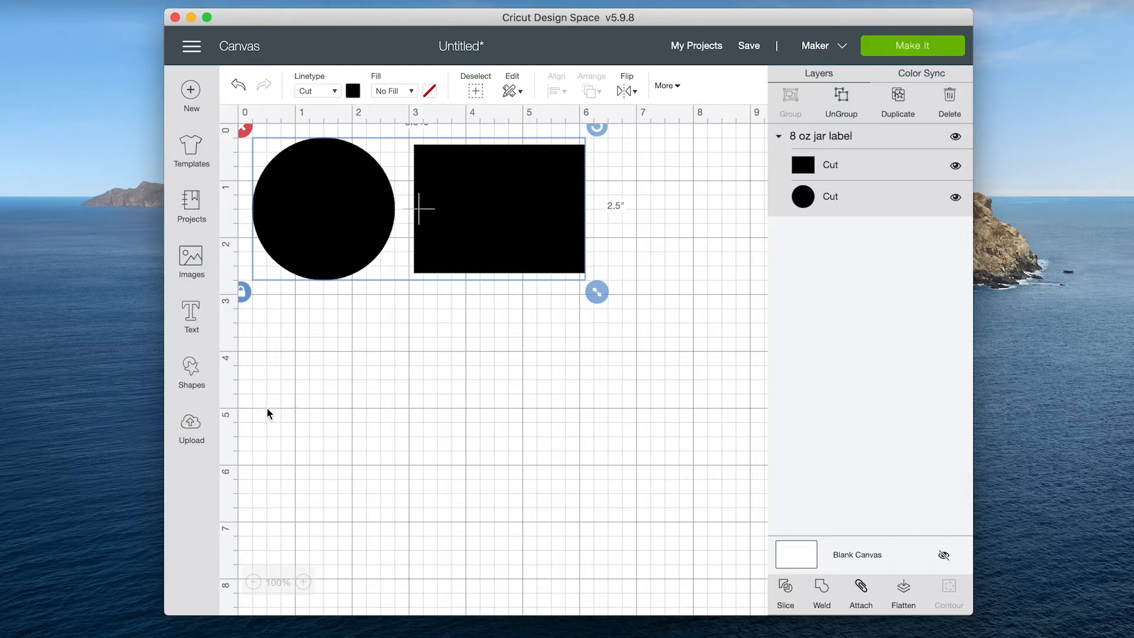
Insert the front-01 label design, the third recently uploaded image, onto the canvas.
left_click(191, 428)
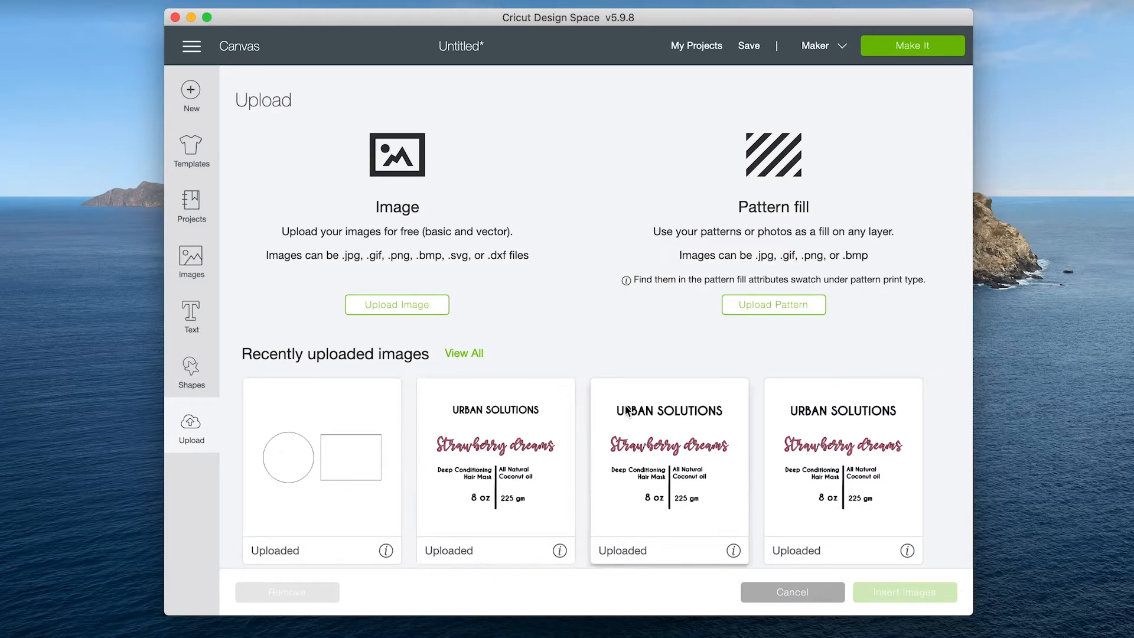
left_click(671, 443)
left_click(898, 598)
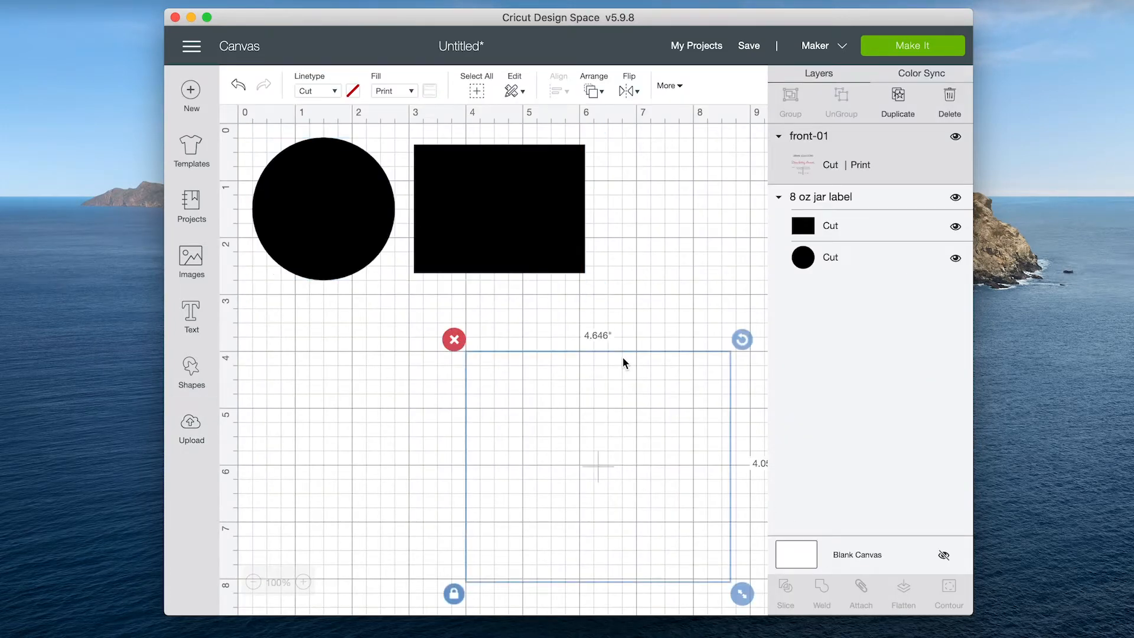
Change the material color of the circle and rectangle label shapes to white.
left_click(530, 303)
left_click_drag(528, 304, 319, 180)
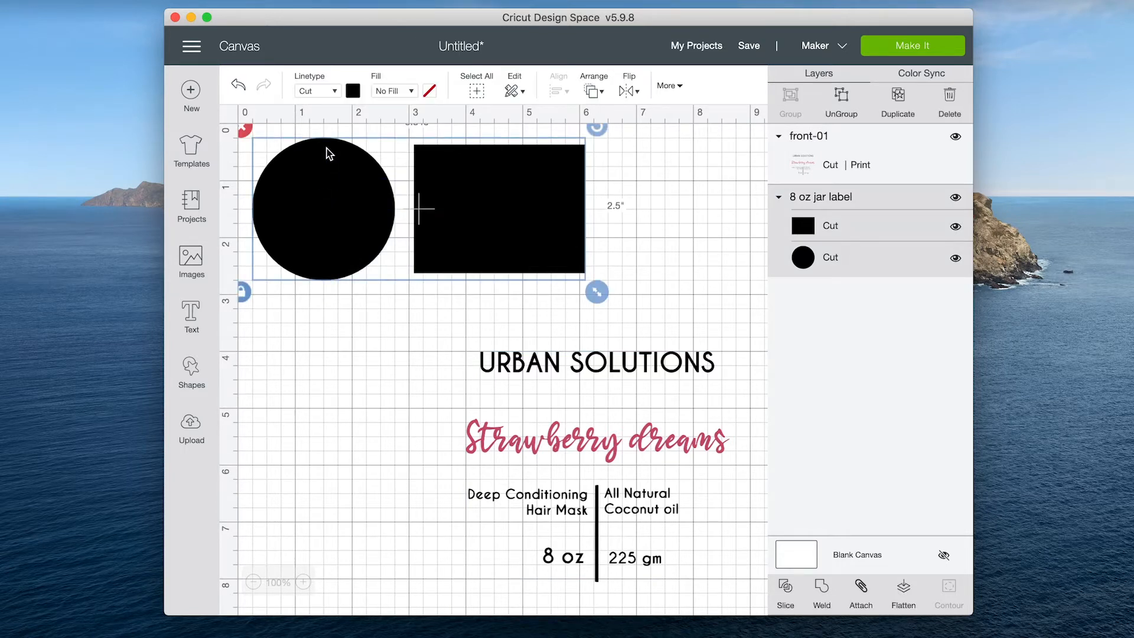
left_click(353, 92)
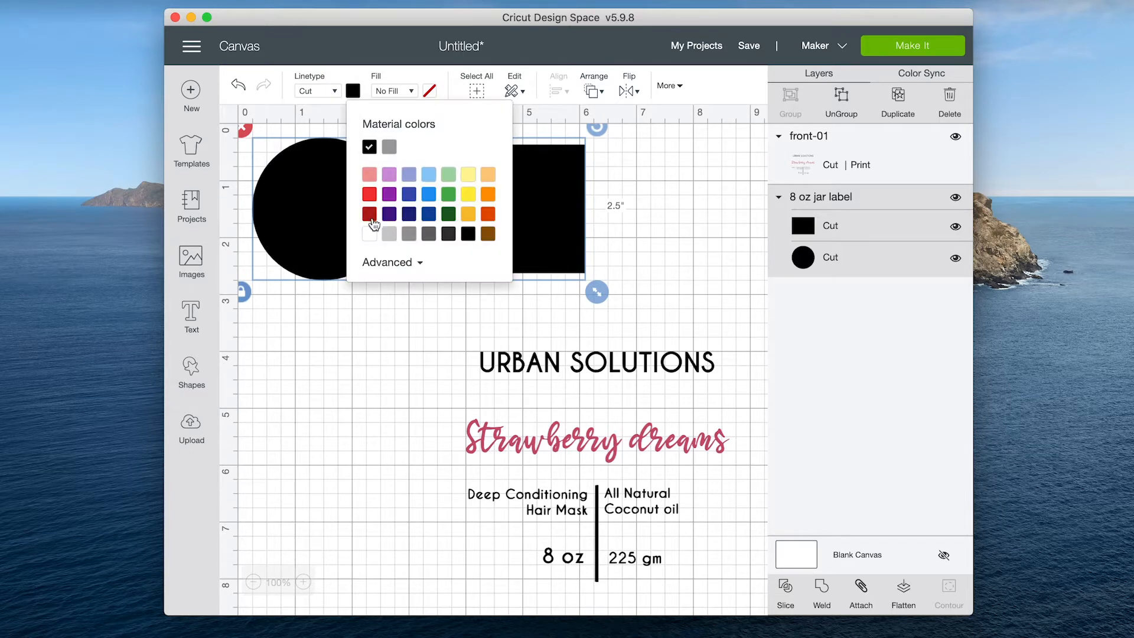
left_click(369, 234)
Shrink the front-01 design to about 2.26 in wide and place it inside the rectangle label.
left_click(576, 378)
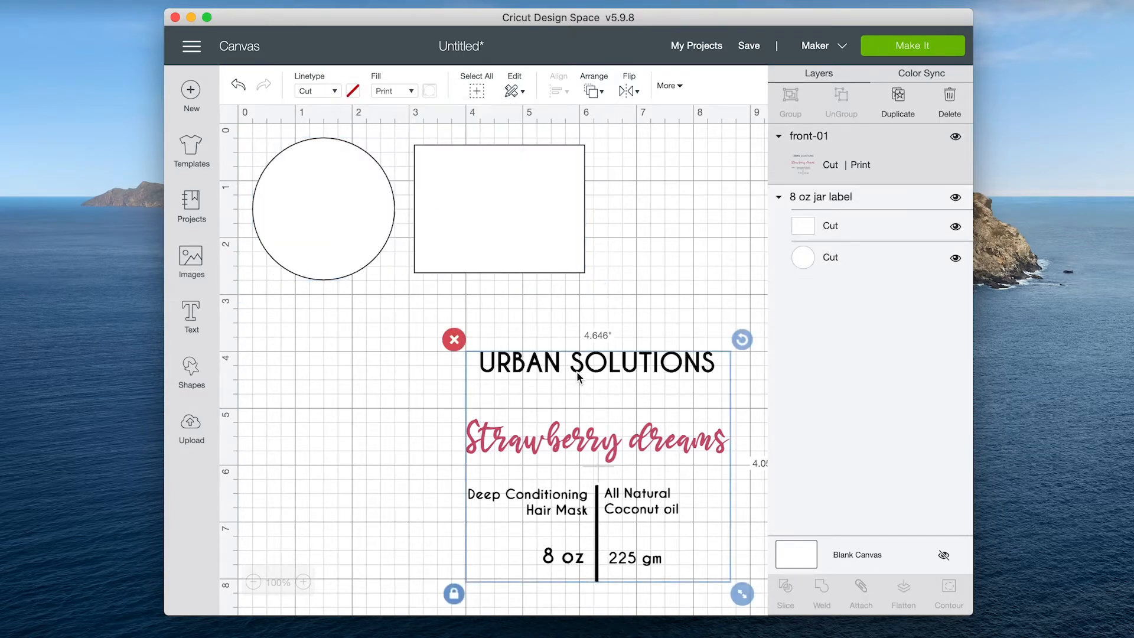
left_click_drag(731, 587, 589, 419)
left_click_drag(567, 381, 534, 193)
left_click_drag(567, 264, 584, 280)
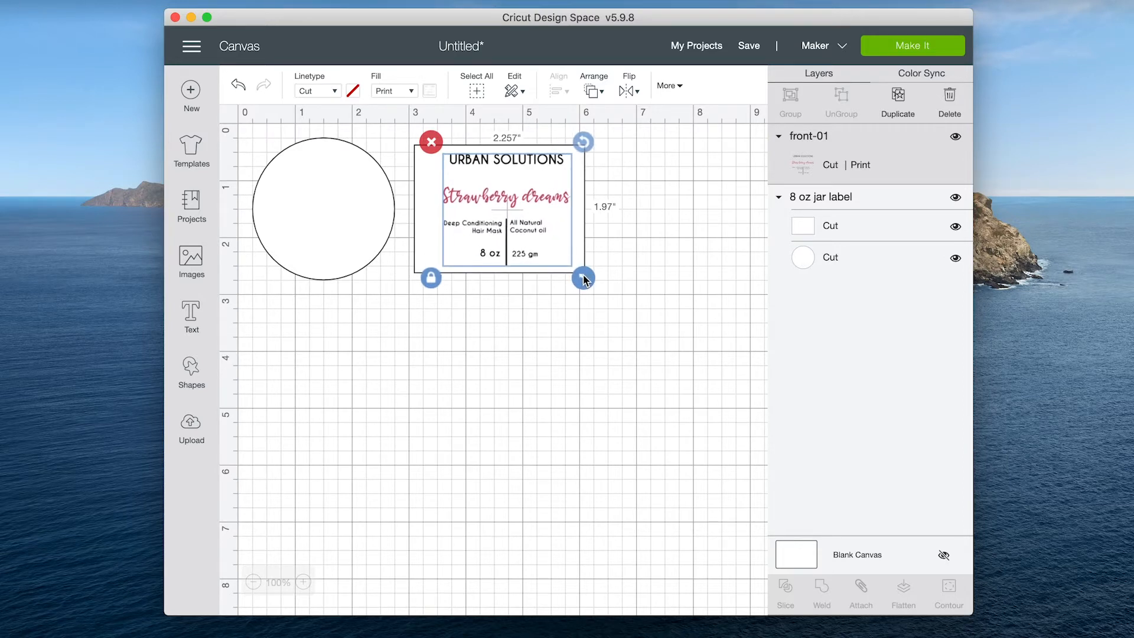
Ungroup the circle and rectangle shapes and move the front-01 layer above both of them.
left_click(827, 222)
left_click(842, 107)
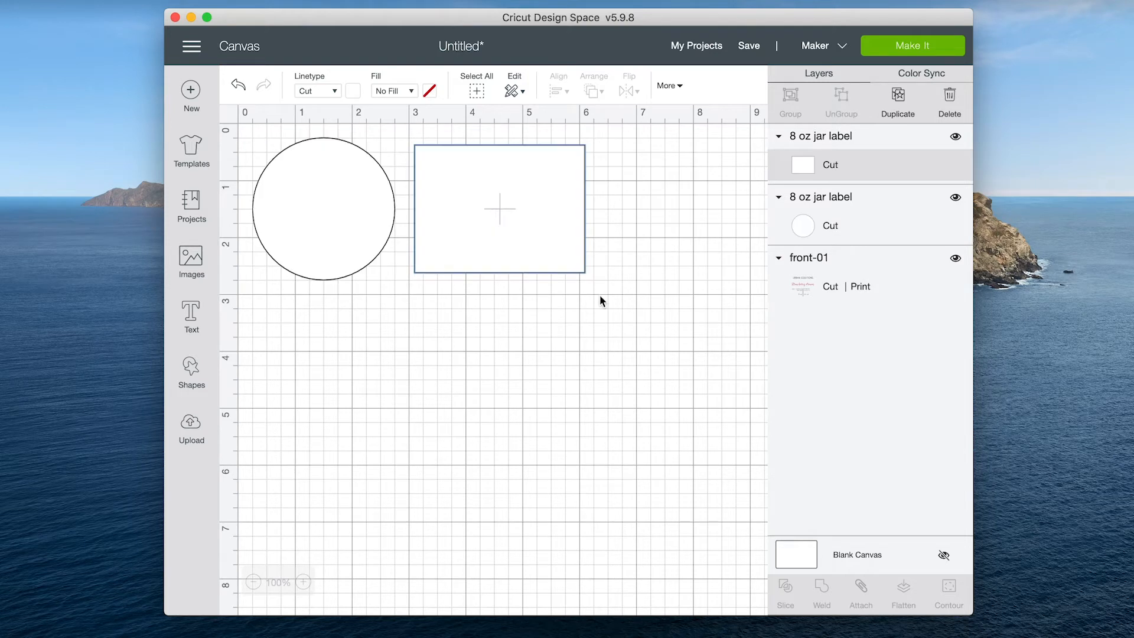
left_click_drag(861, 278, 853, 123)
left_click_drag(845, 276, 846, 148)
Center the front-01 design horizontally on the rectangle label.
left_click_drag(509, 296, 551, 130)
left_click(558, 91)
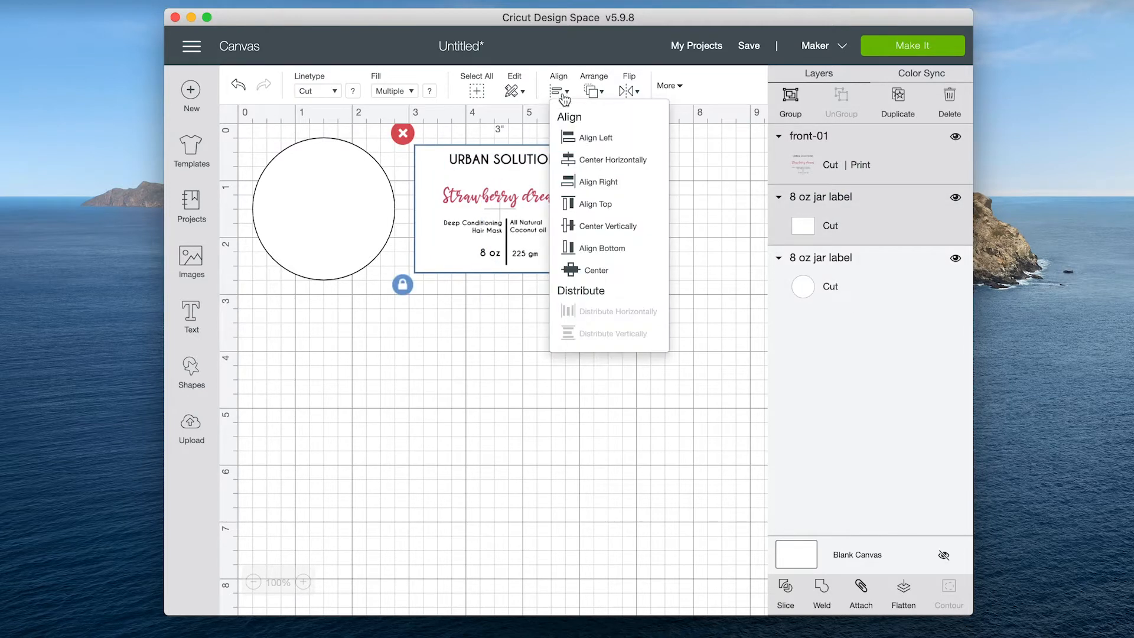
left_click(589, 160)
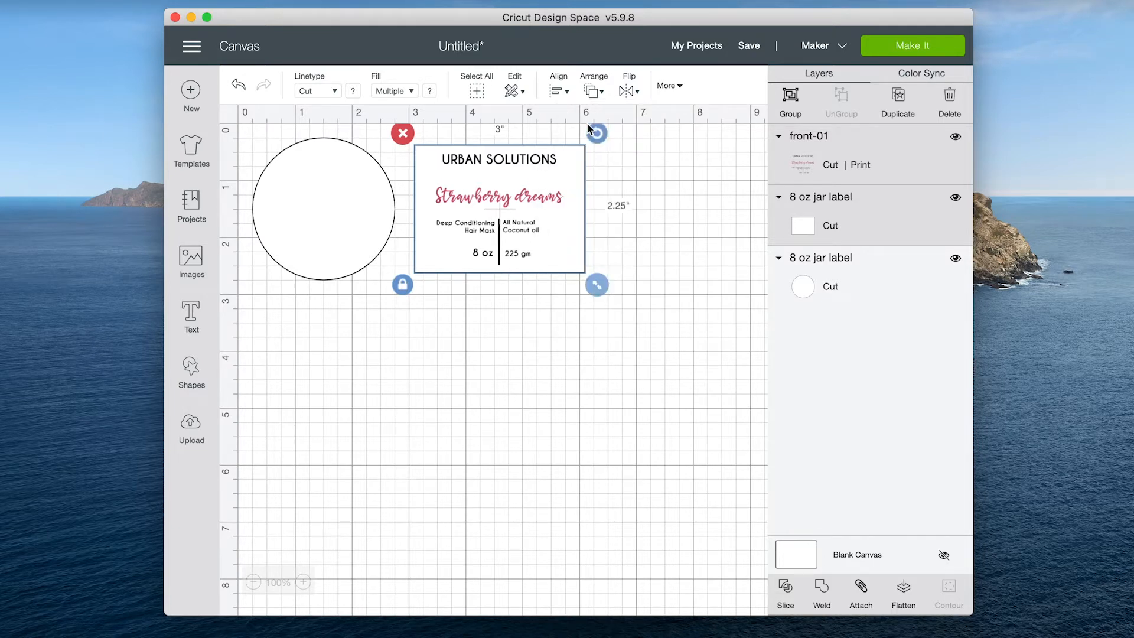
left_click(559, 94)
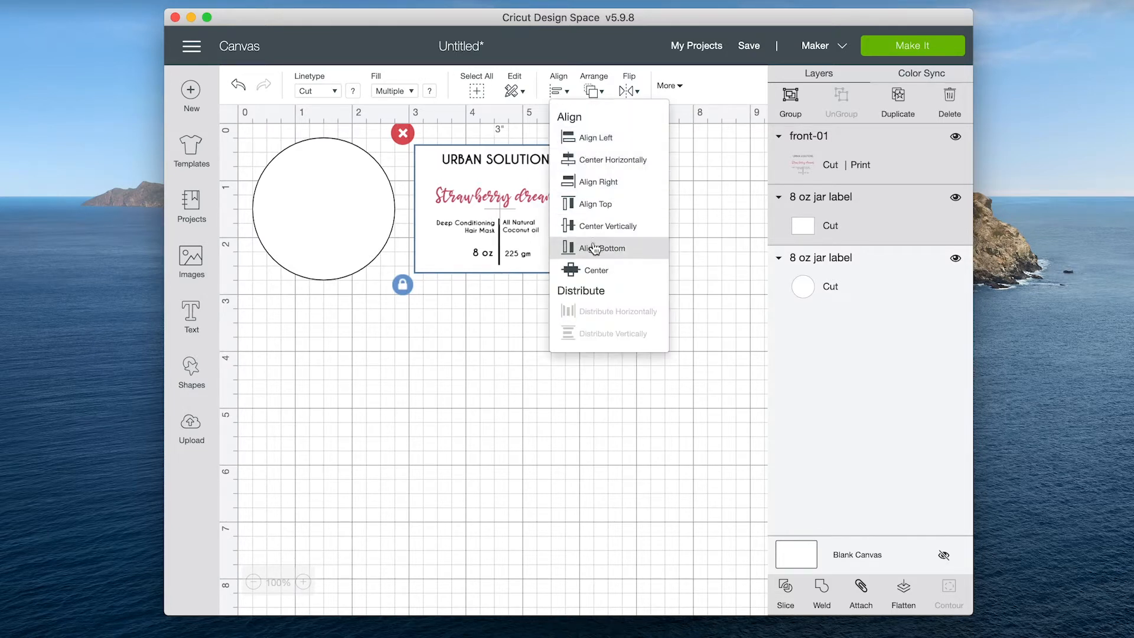
left_click(602, 165)
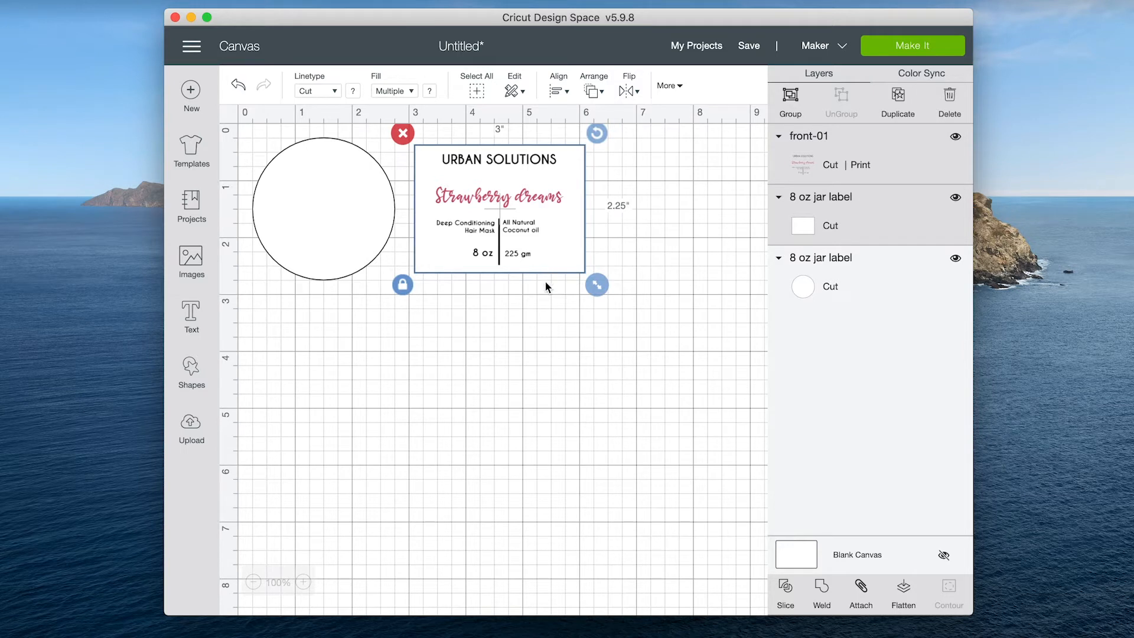
left_click(533, 303)
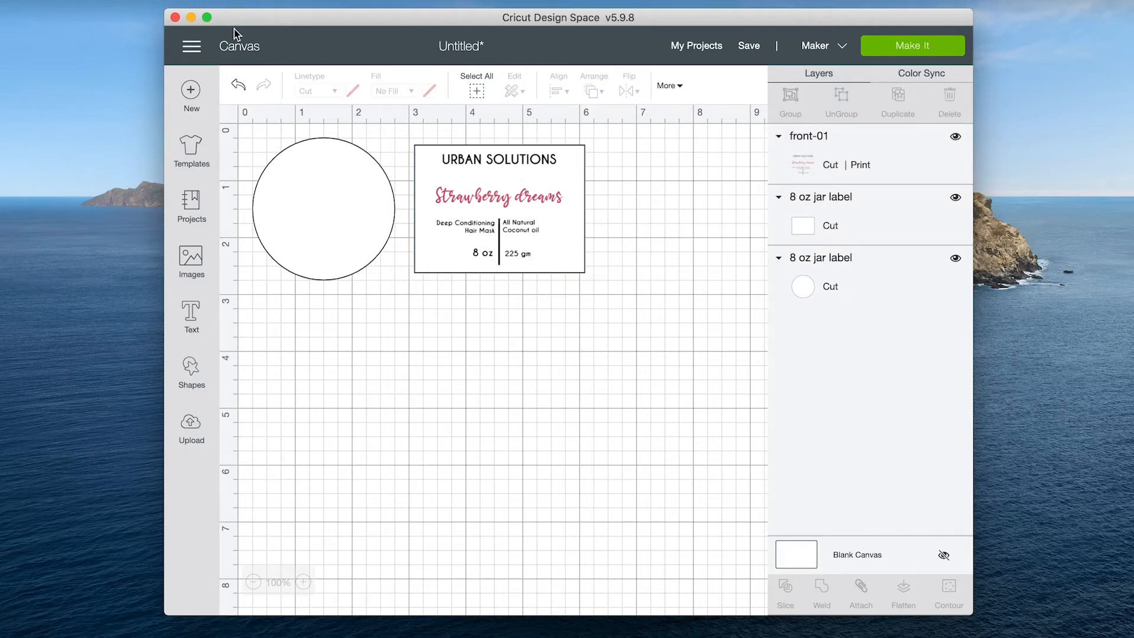
Insert the top-01 label design, the second recently uploaded image, onto the canvas.
left_click(191, 425)
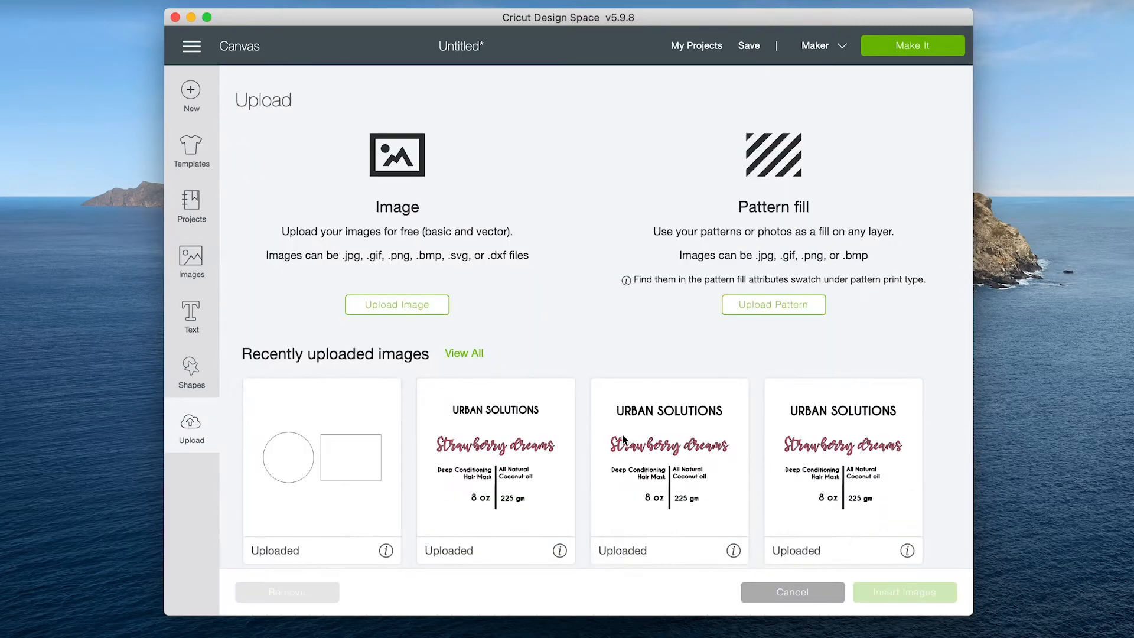
left_click(541, 452)
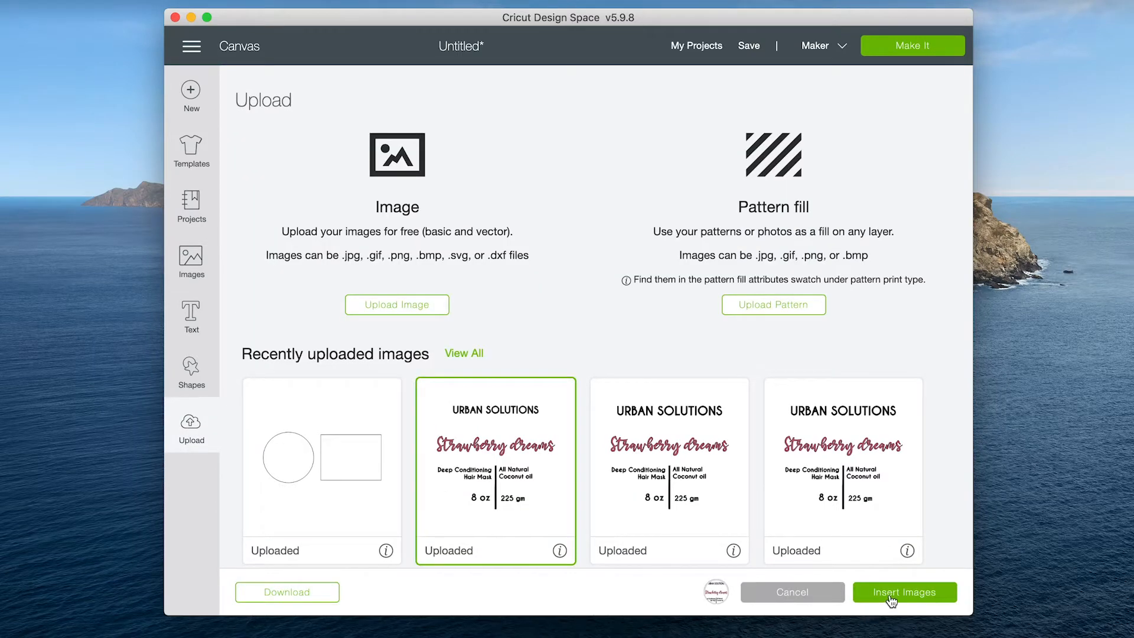
left_click(891, 595)
Scale the top-01 design to about 2.23 in wide and position it inside the circle label.
left_click_drag(597, 402, 359, 179)
left_click_drag(526, 391, 376, 260)
left_click_drag(377, 213, 361, 201)
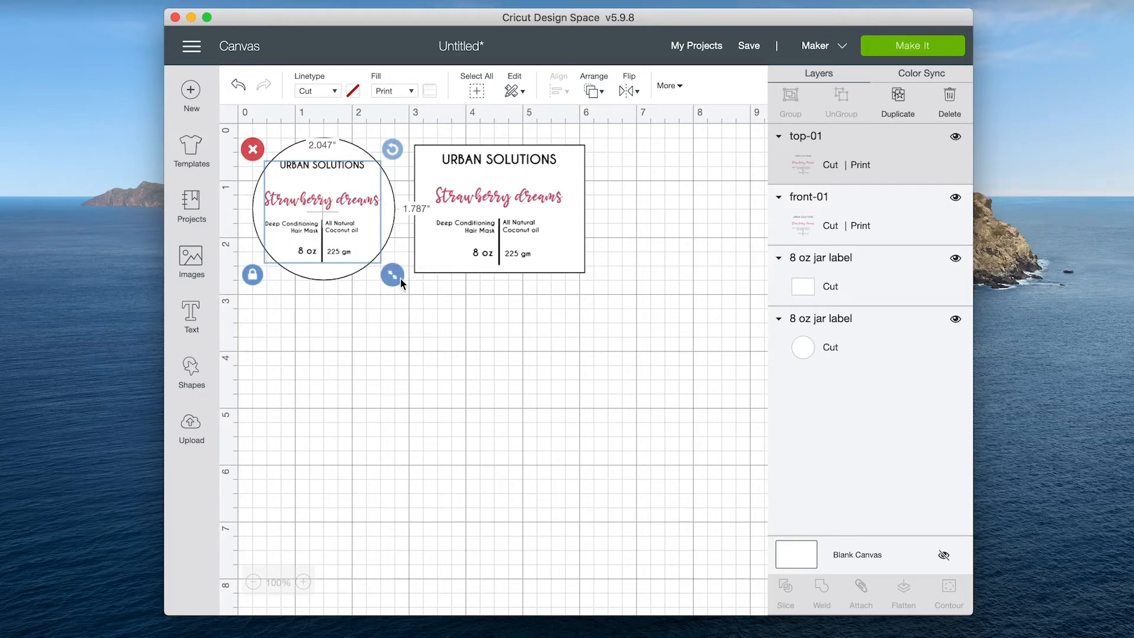
left_click_drag(401, 283, 406, 286)
left_click_drag(380, 209, 375, 211)
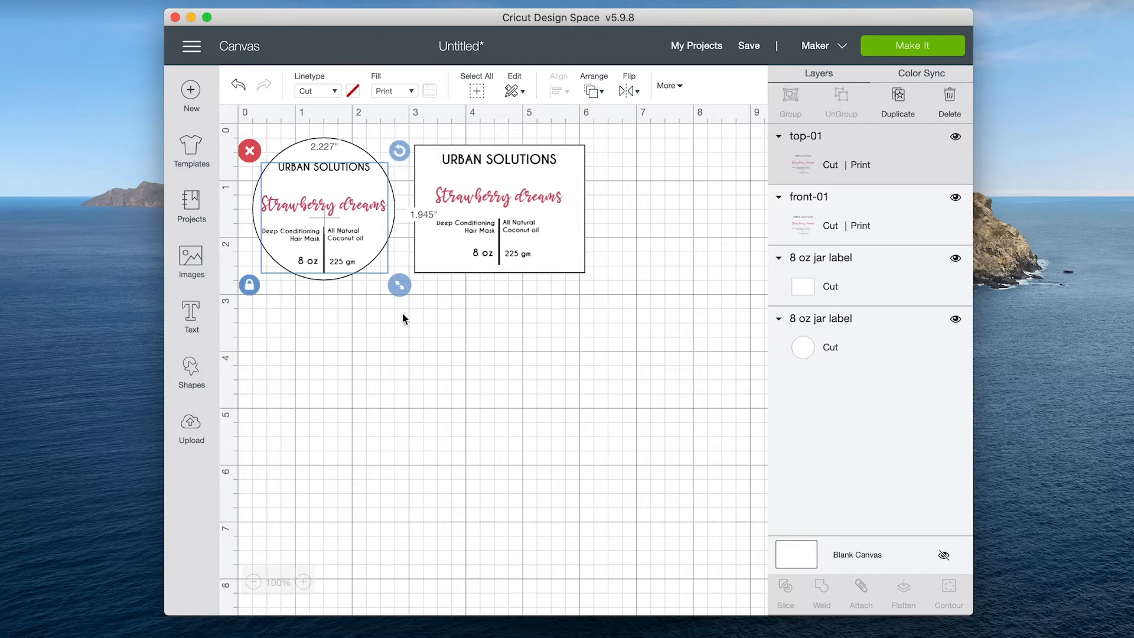
left_click(393, 353)
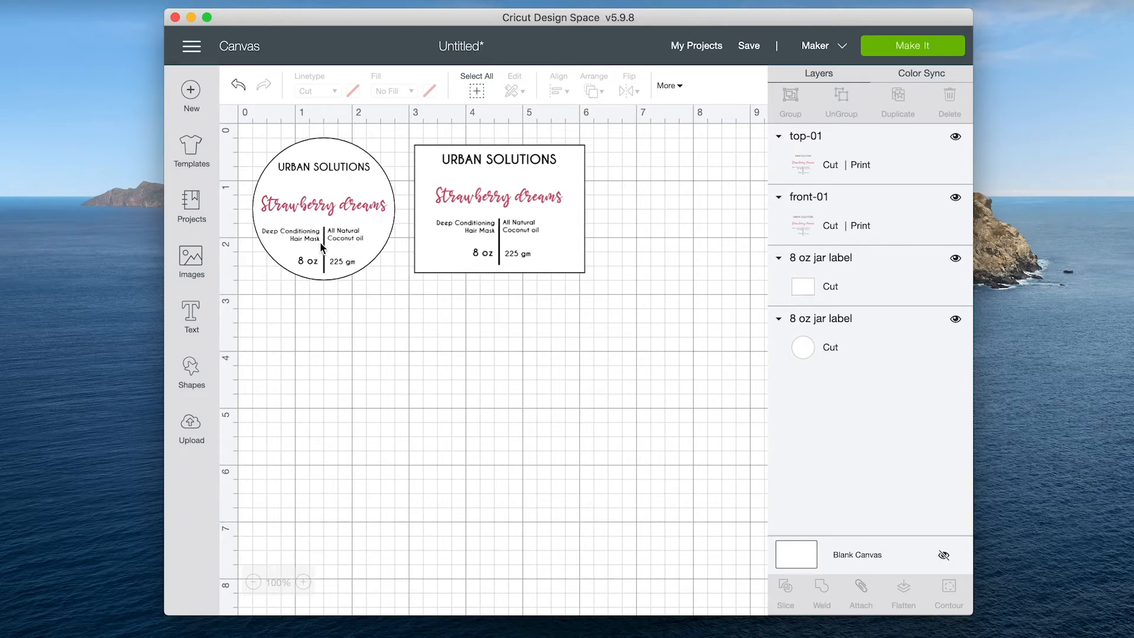
Center the top-01 design horizontally on the circle label.
left_click(322, 259)
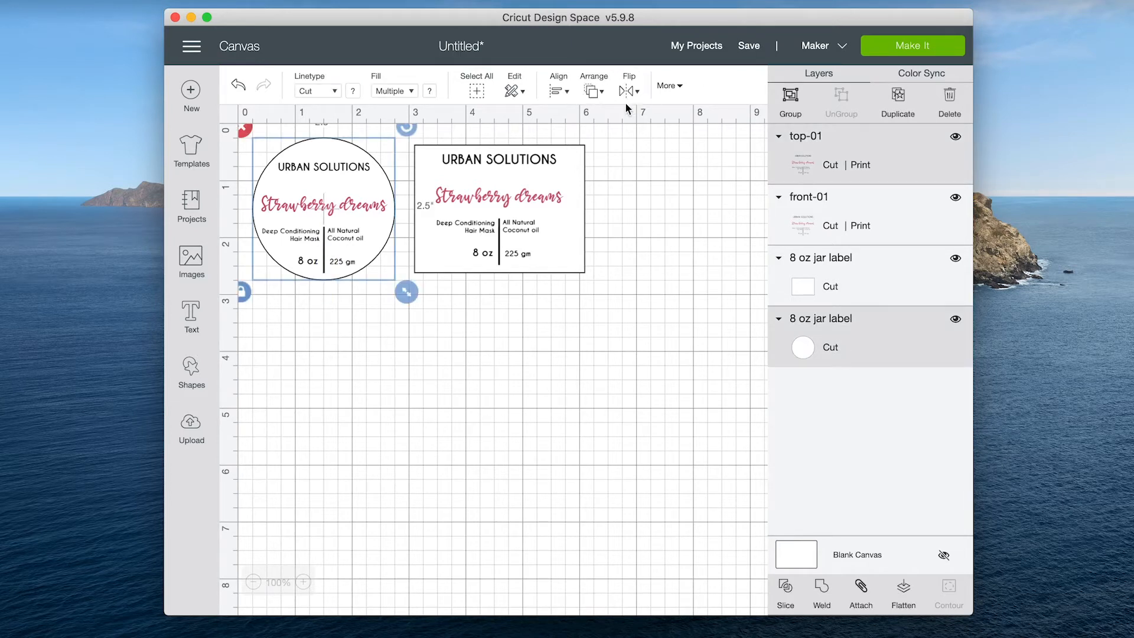
left_click(568, 102)
left_click(594, 160)
left_click(380, 359)
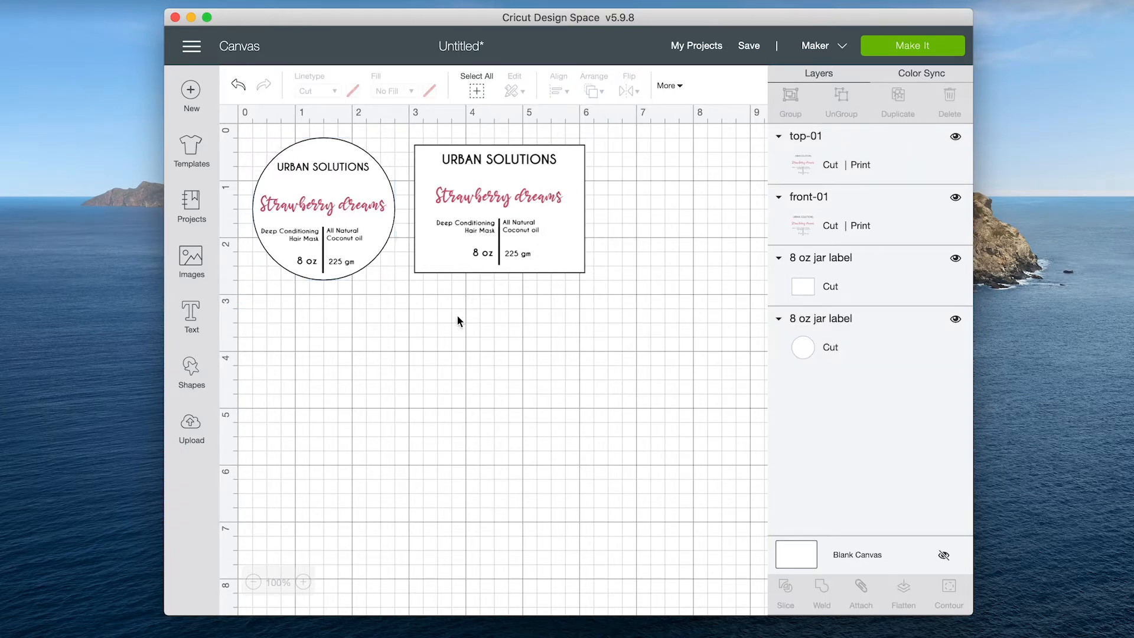
Flatten both label designs and their circle and rectangle shapes into one print-and-cut layer.
left_click_drag(530, 340, 289, 176)
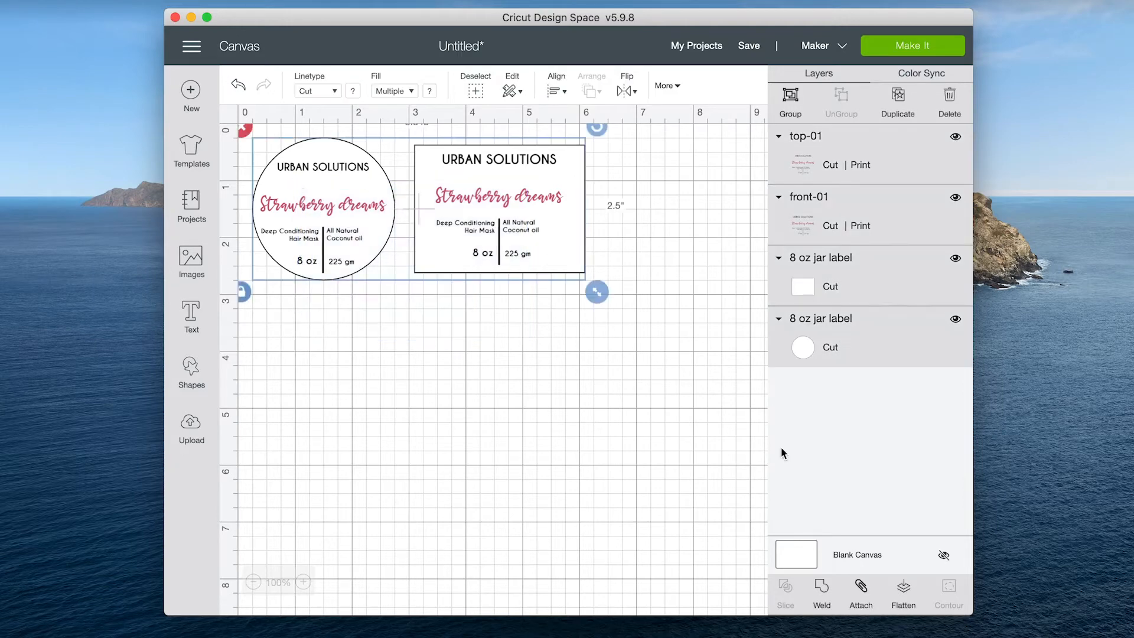
left_click(906, 590)
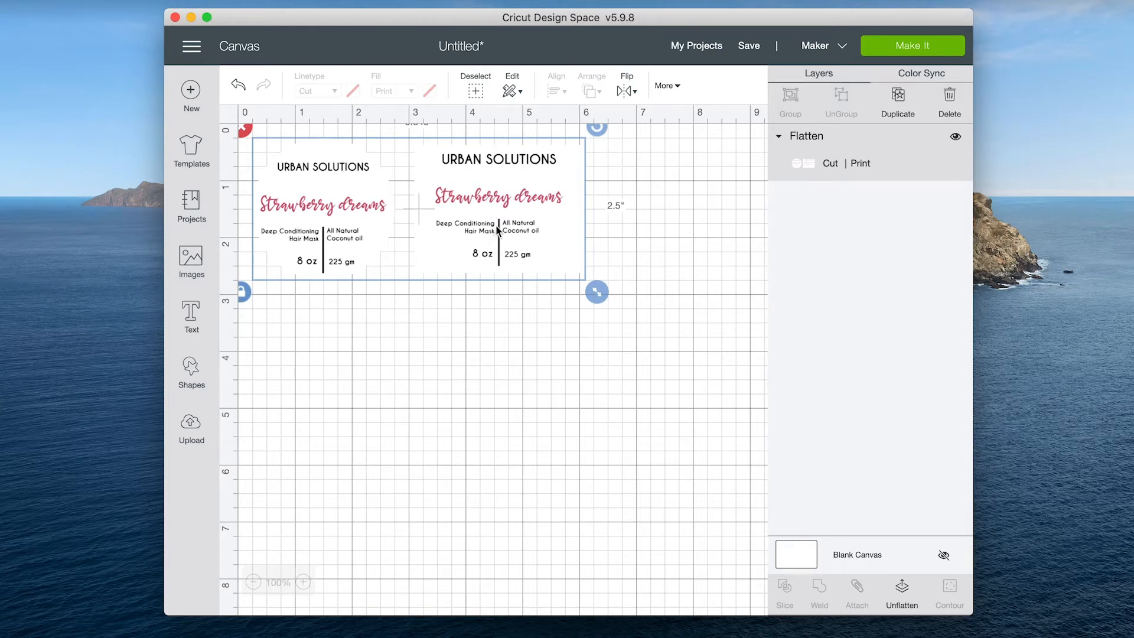
left_click(502, 388)
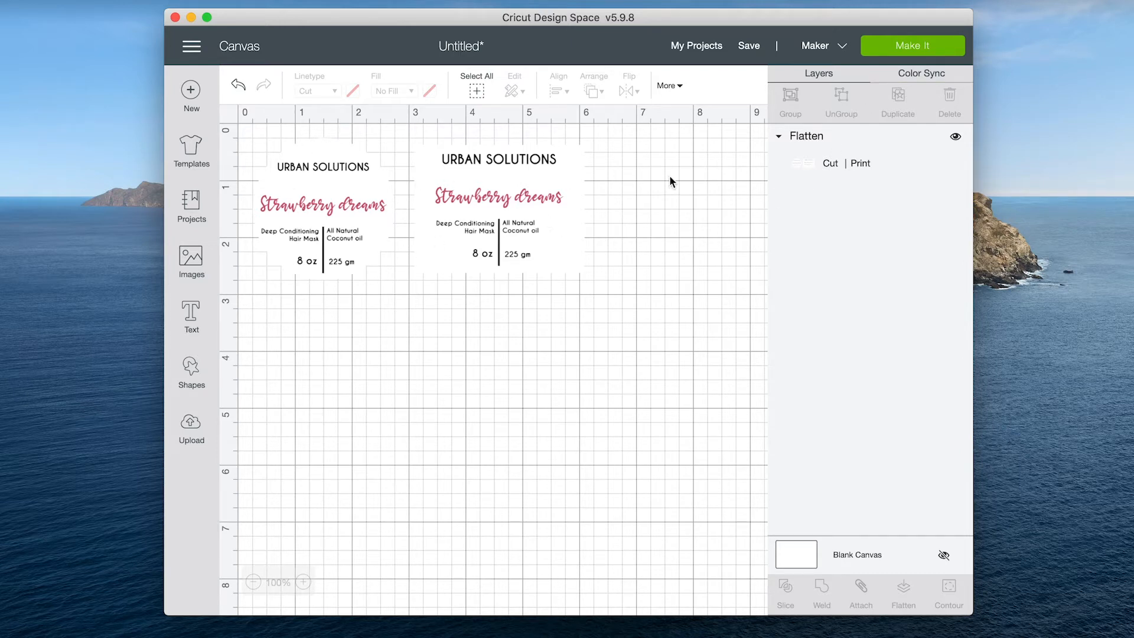
Continue the project to the Make stage and open its print setup, with Add Bleed and Use System Dialog turned off.
left_click(910, 52)
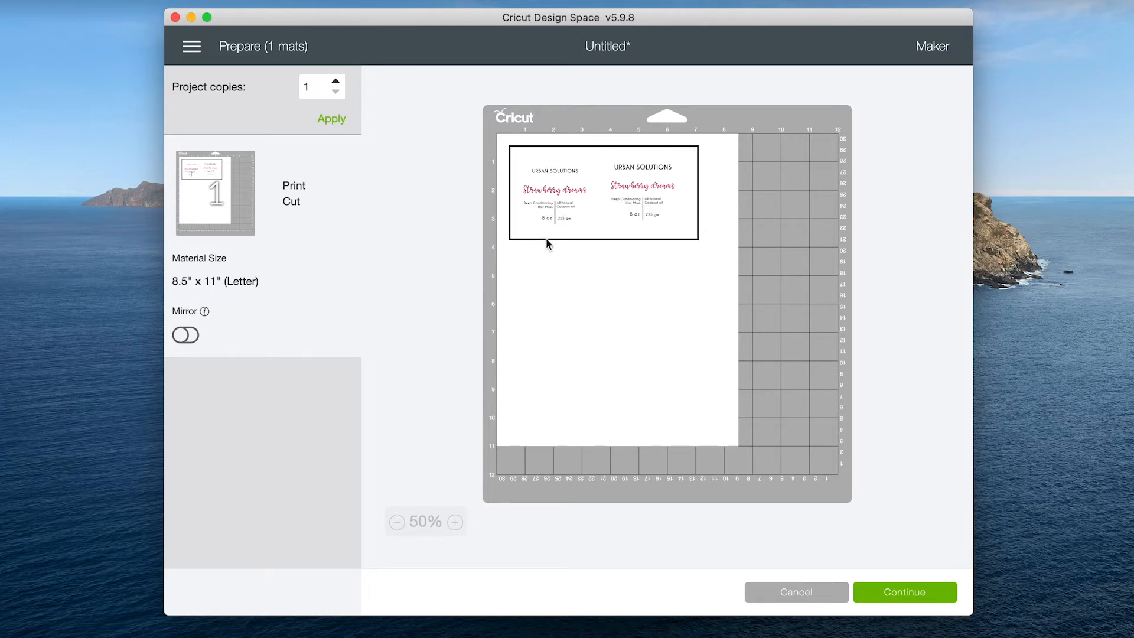
left_click(905, 593)
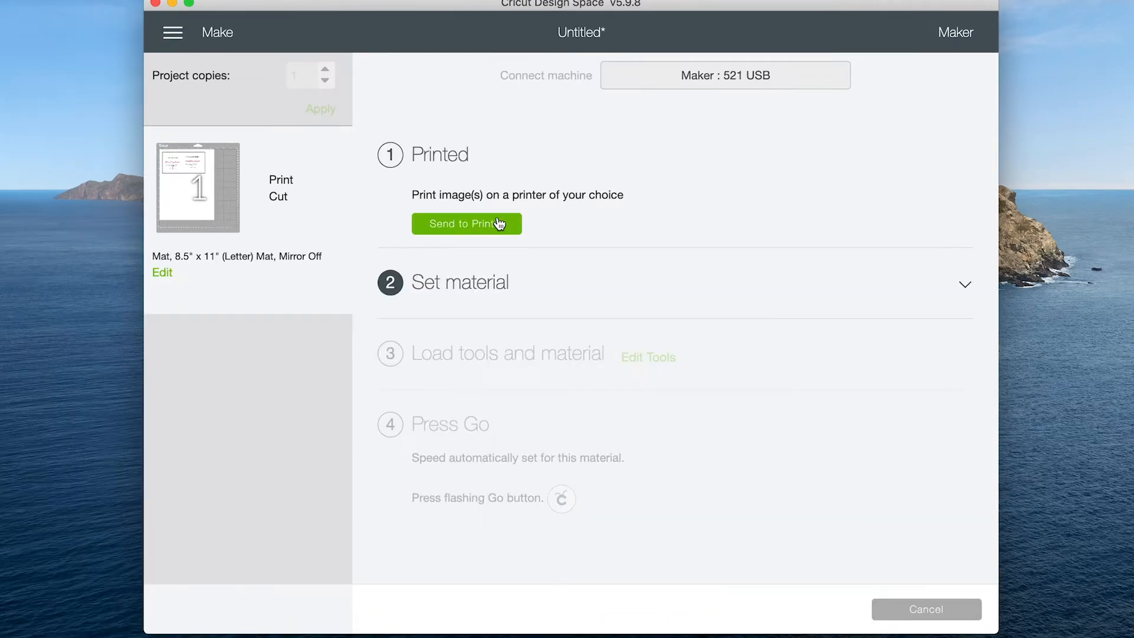
left_click(497, 227)
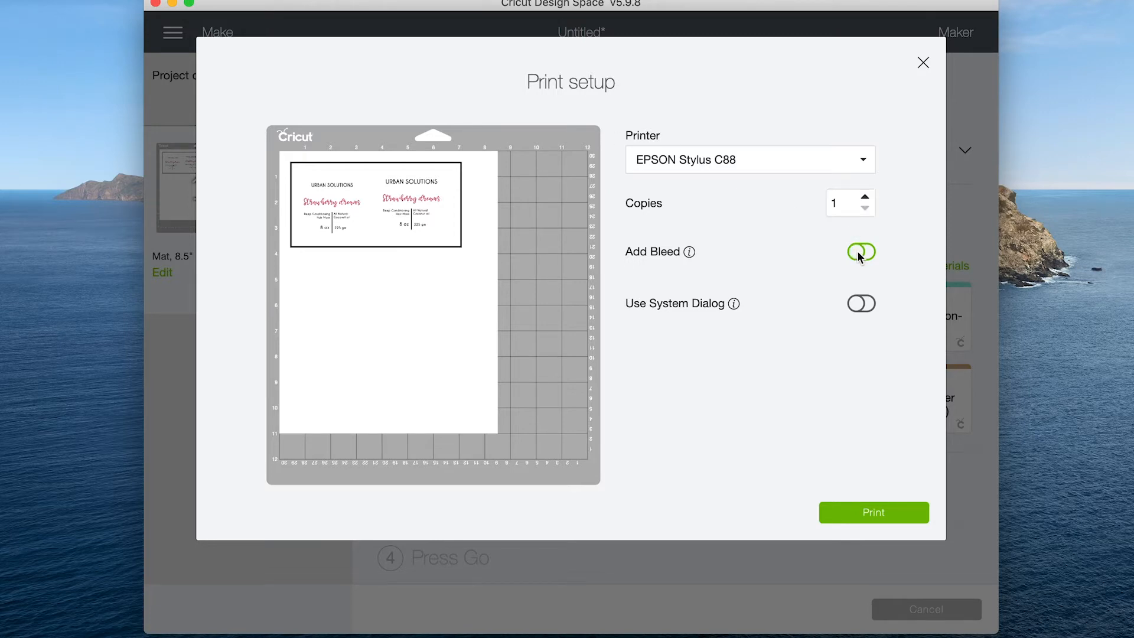
left_click(862, 303)
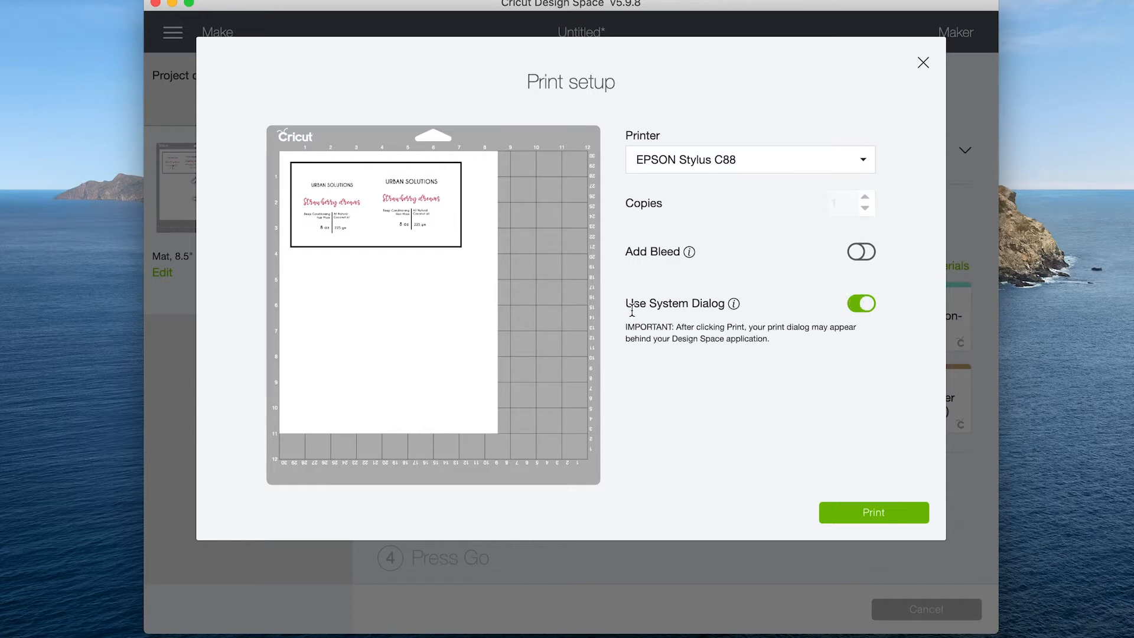
left_click(863, 304)
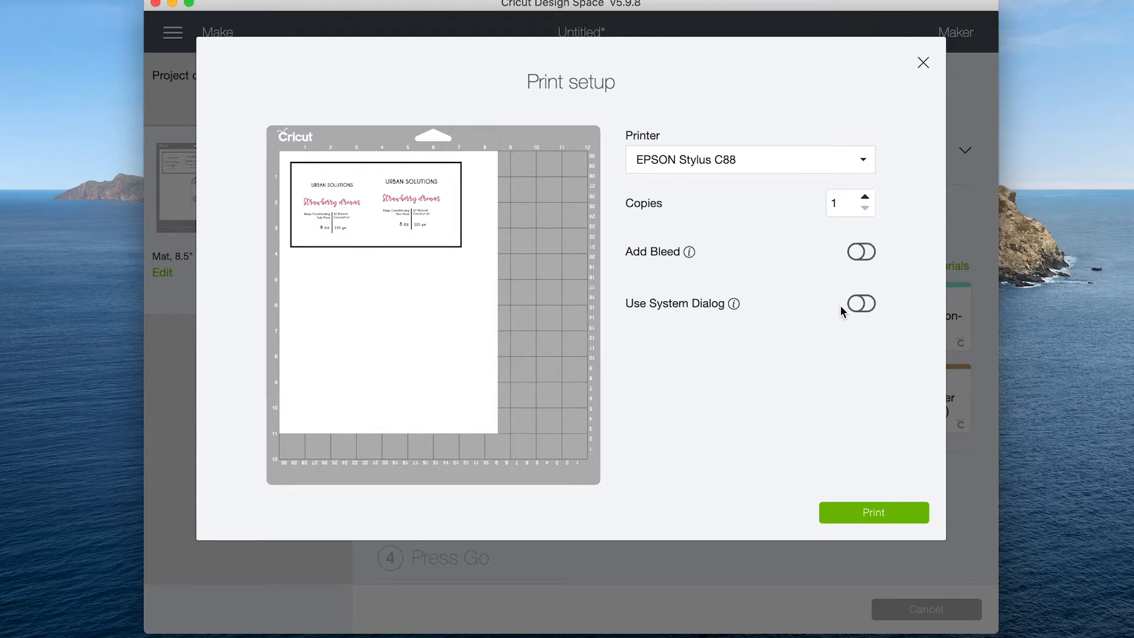